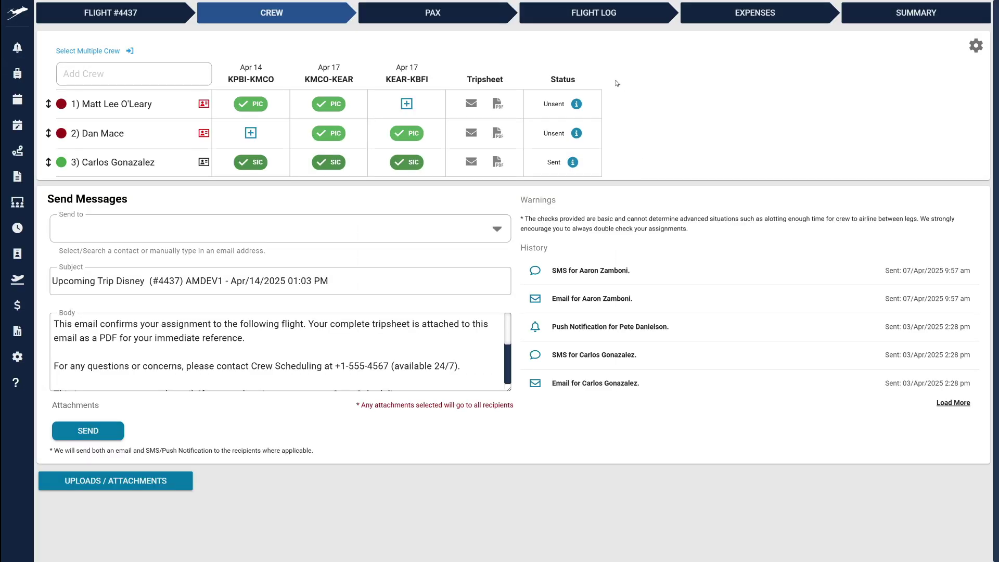
Enable the Cruise Pilot Option in Crew Selection Settings, keeping PRIORITY sort and auto-select off
click(975, 46)
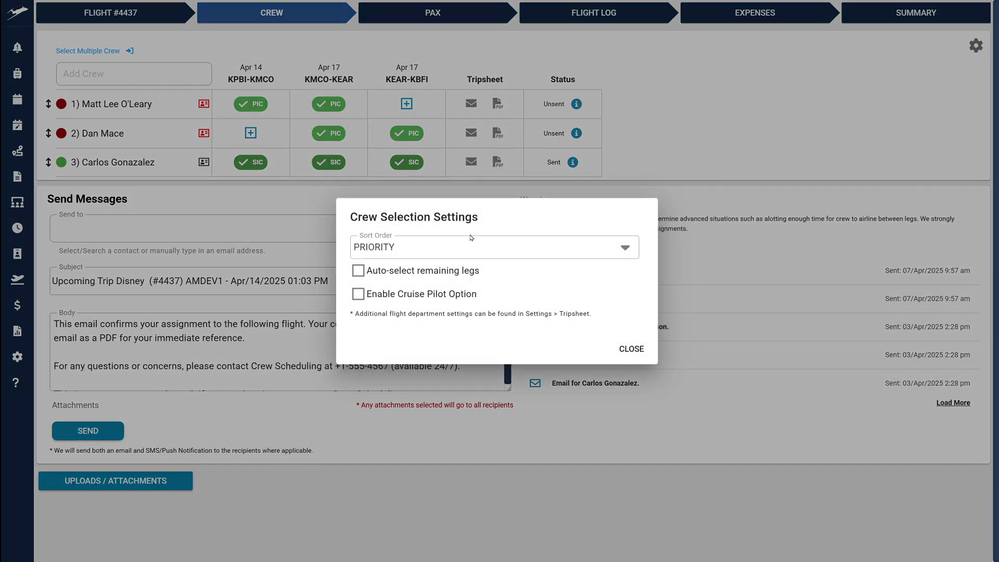
click(451, 243)
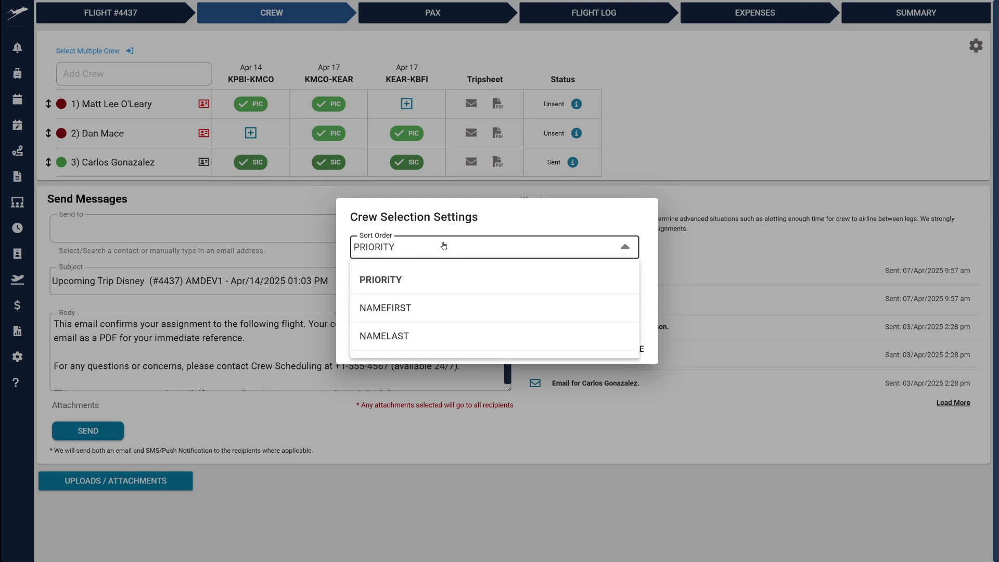
click(443, 245)
click(359, 272)
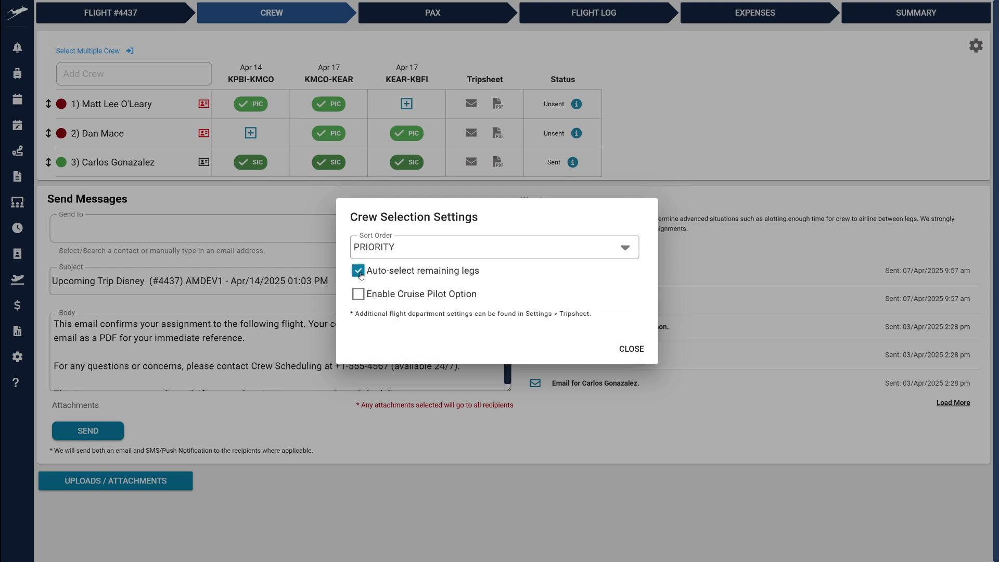
click(360, 274)
click(357, 296)
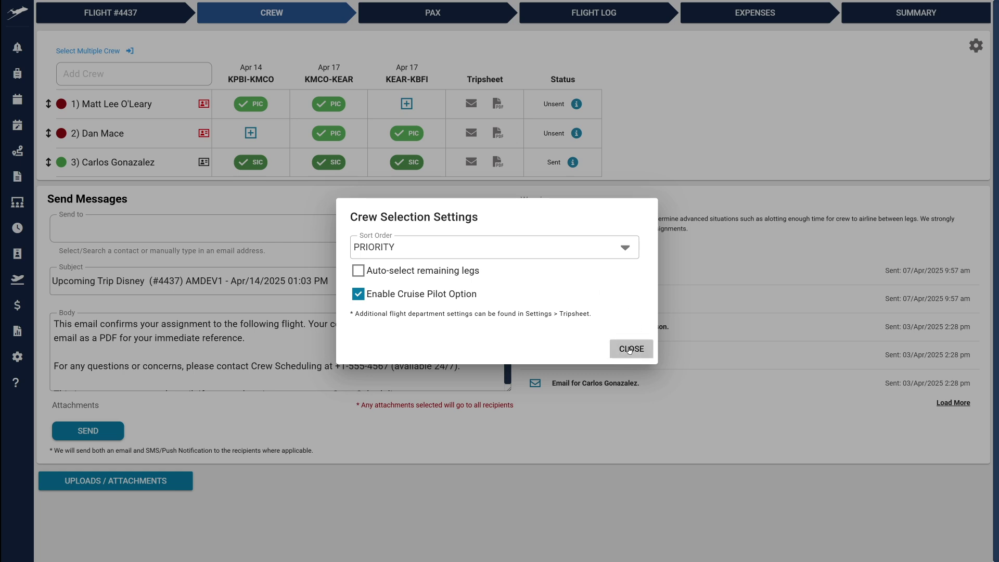
click(630, 349)
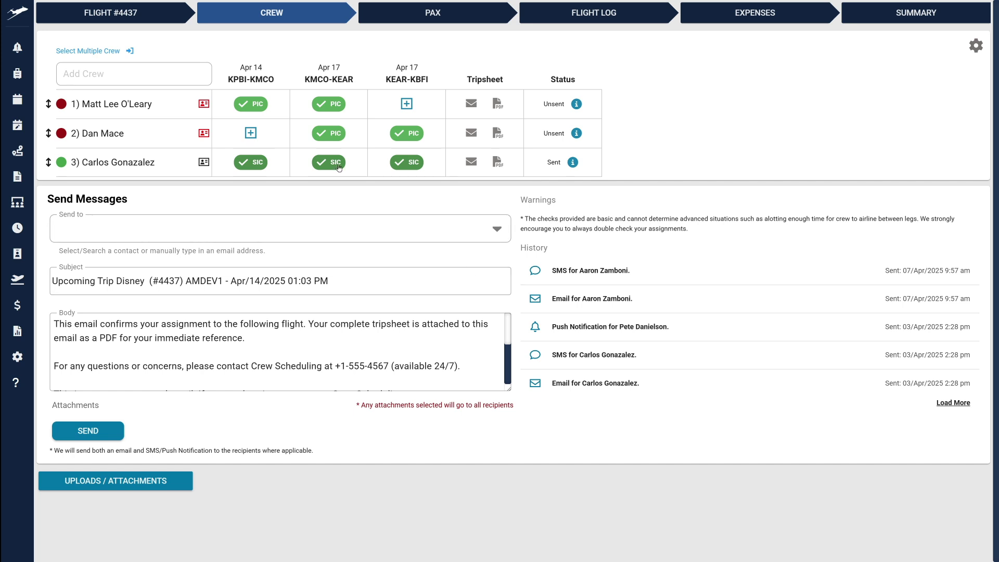
Cycle the second crew member's KMCO-KEAR role from PIC through SIC to Cruise (SIC)
click(331, 135)
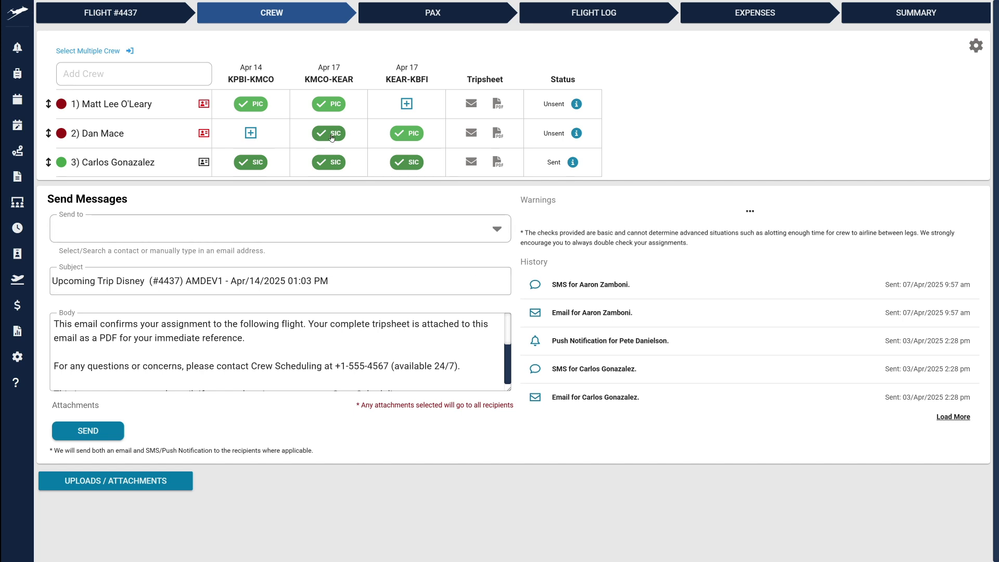
click(332, 135)
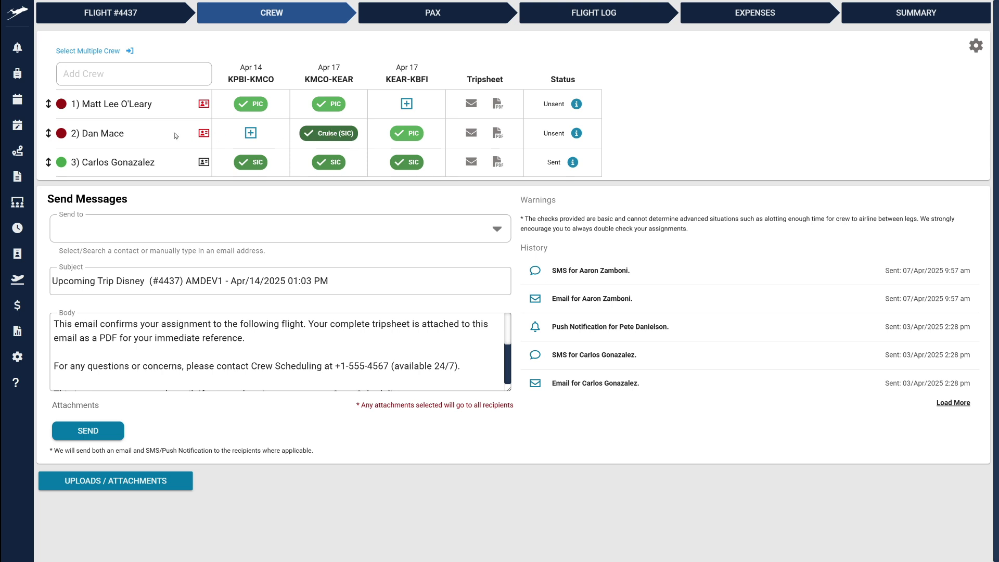
click(201, 134)
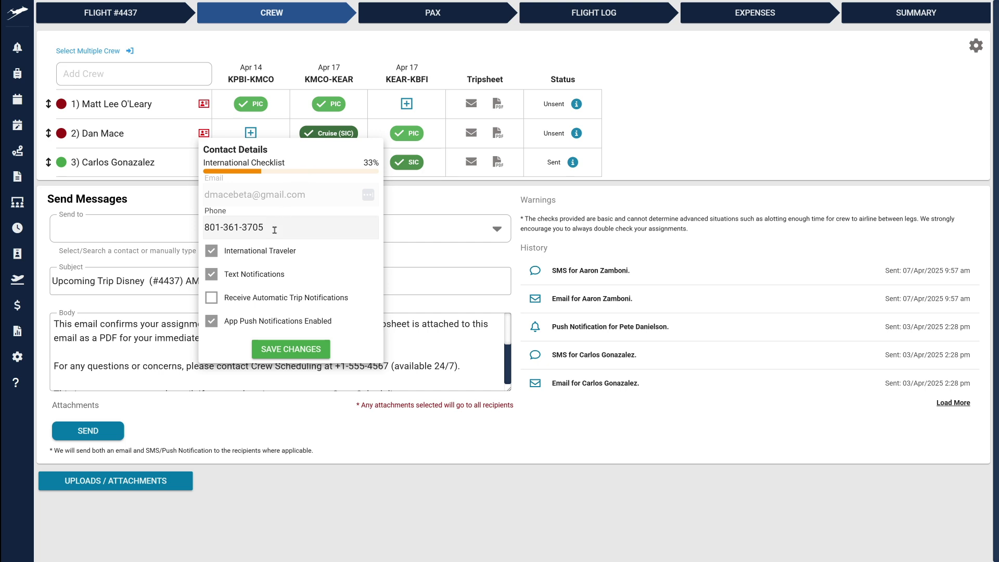
click(217, 257)
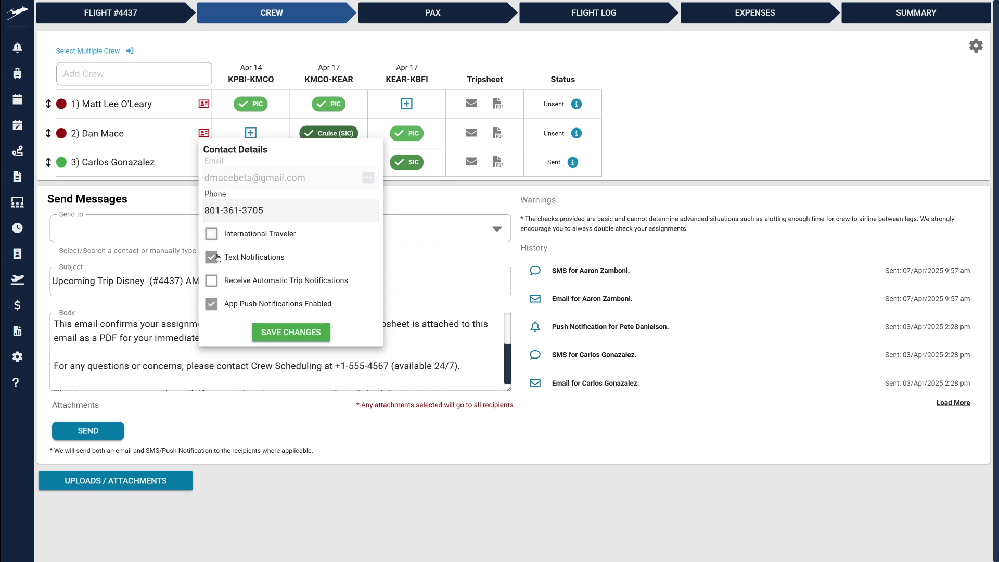
click(211, 234)
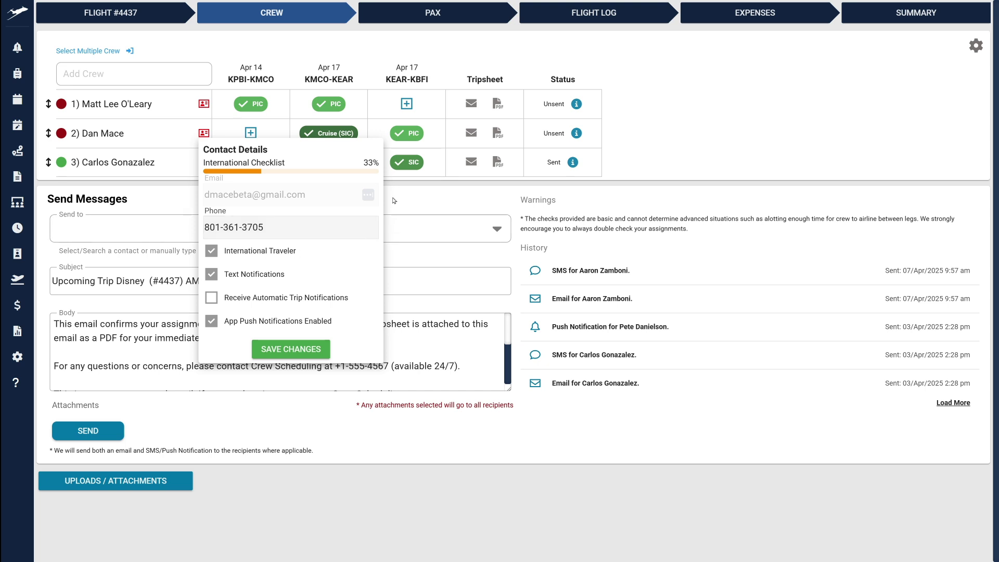
click(413, 191)
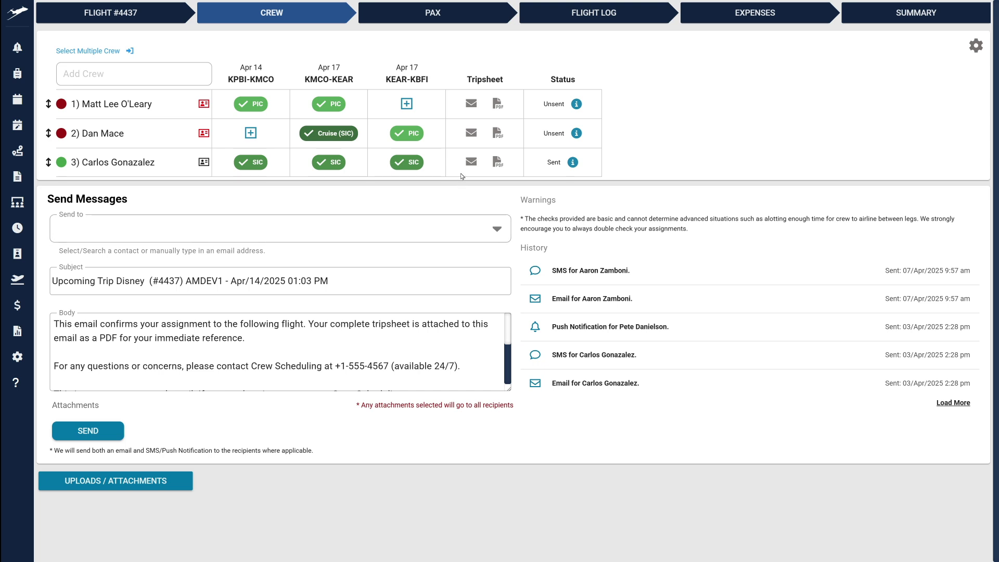
Address the tripsheet email to crew rows 3 and 2 and attach logo-black.png
click(471, 162)
click(471, 132)
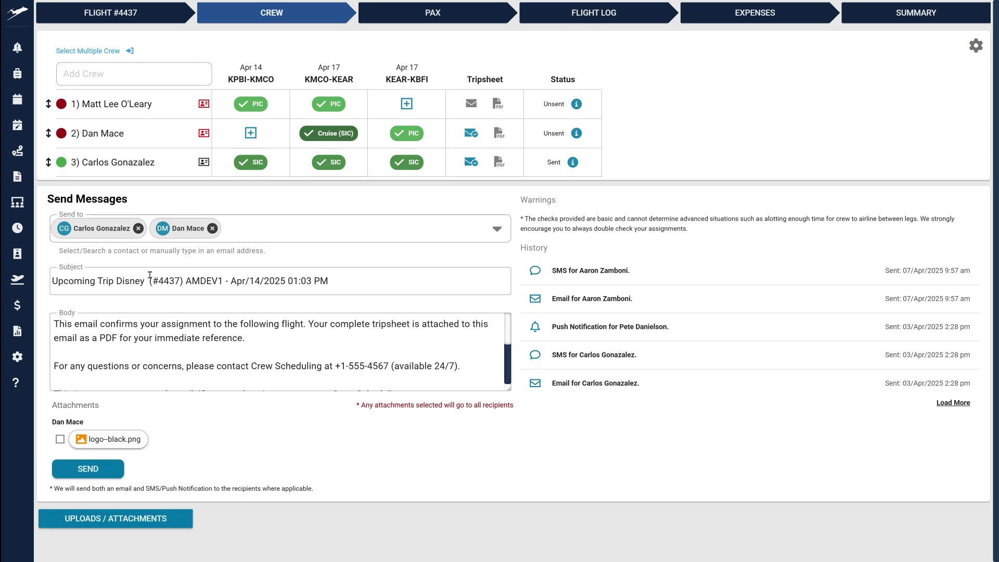
click(60, 442)
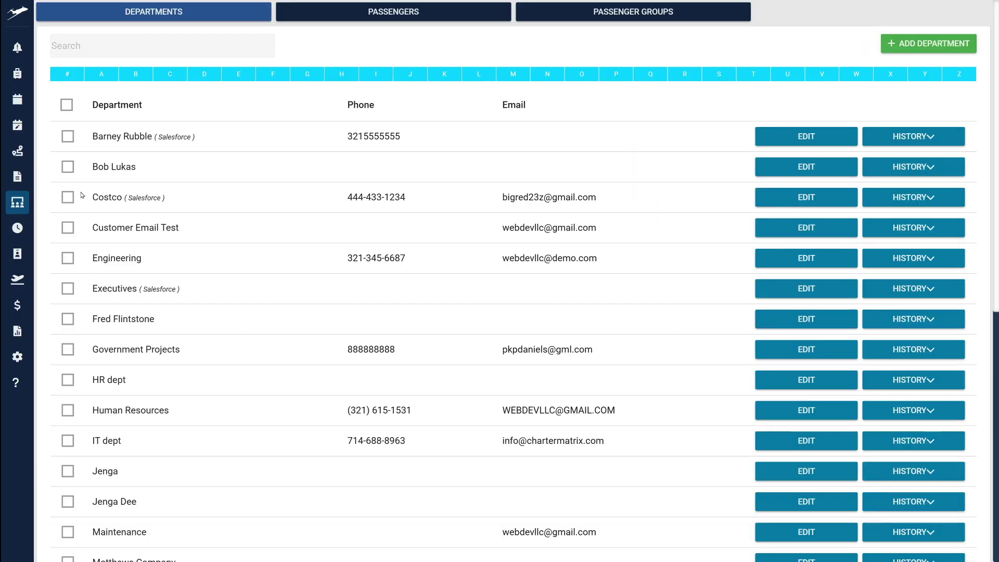
Create a new passenger group named 'Jones Family'
mouse_move(33, 184)
click(614, 14)
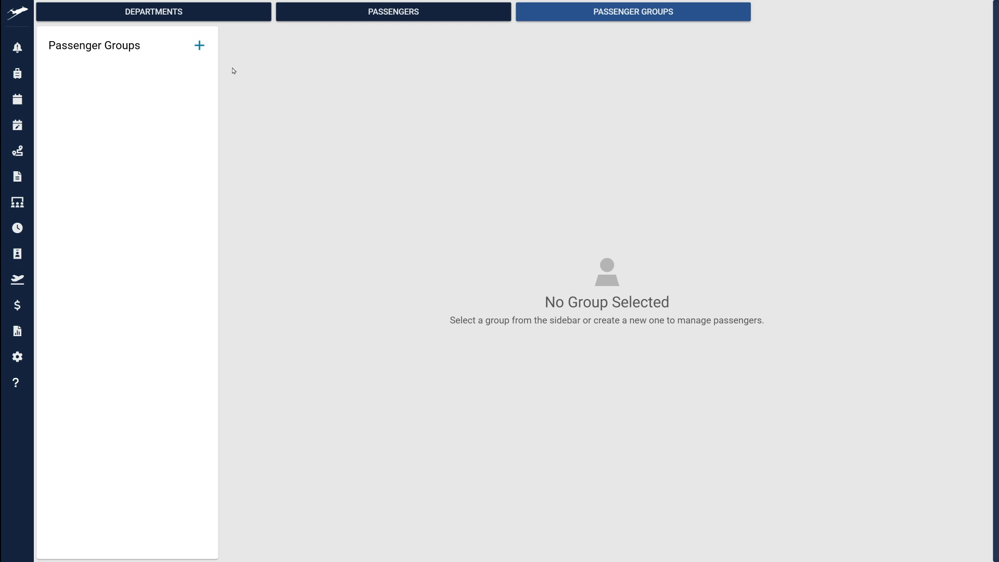
click(201, 47)
click(170, 65)
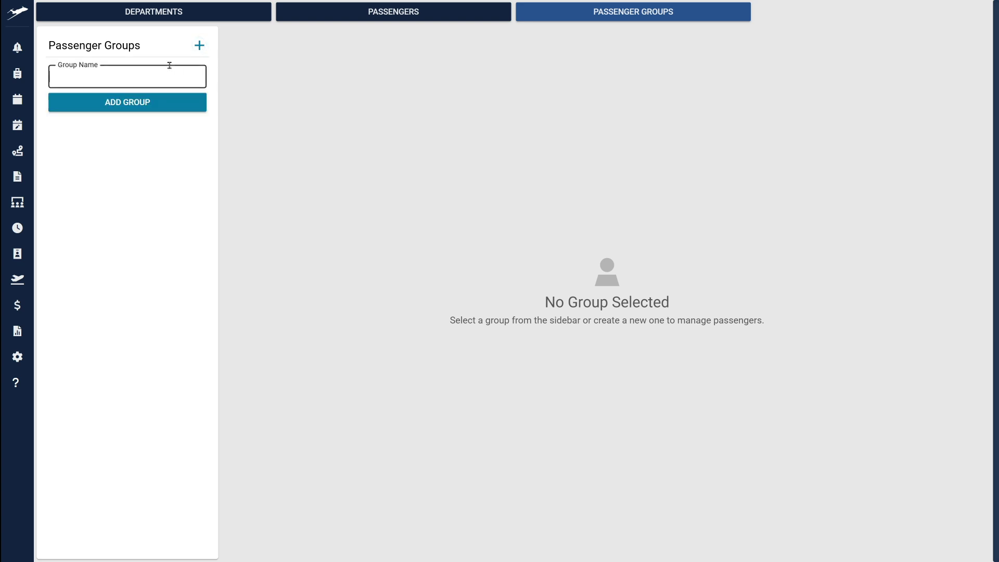
text(Jones Family)
click(172, 103)
Search 'Jones' in Select Passenger and add the Jones passengers to the group
click(295, 109)
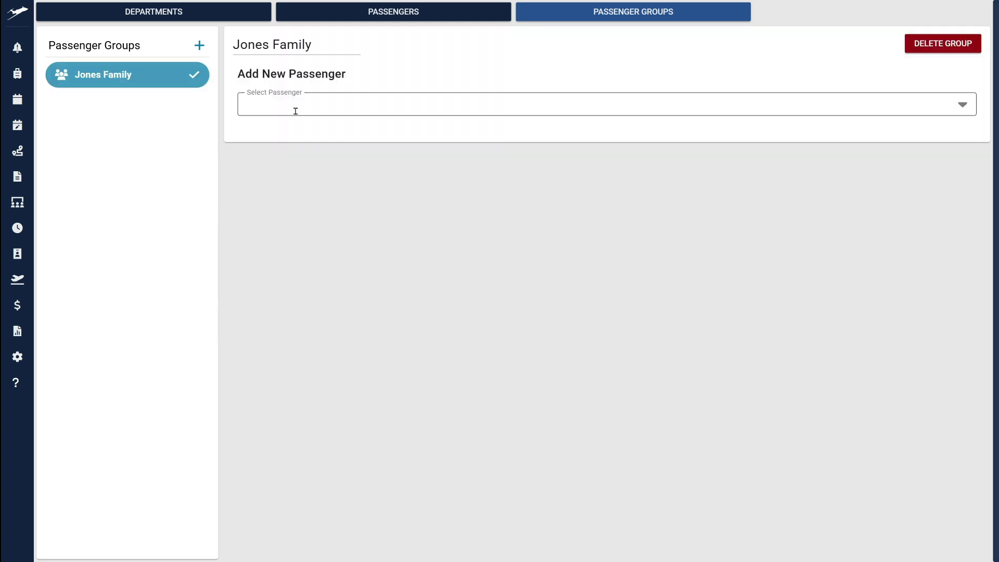
text(Jones)
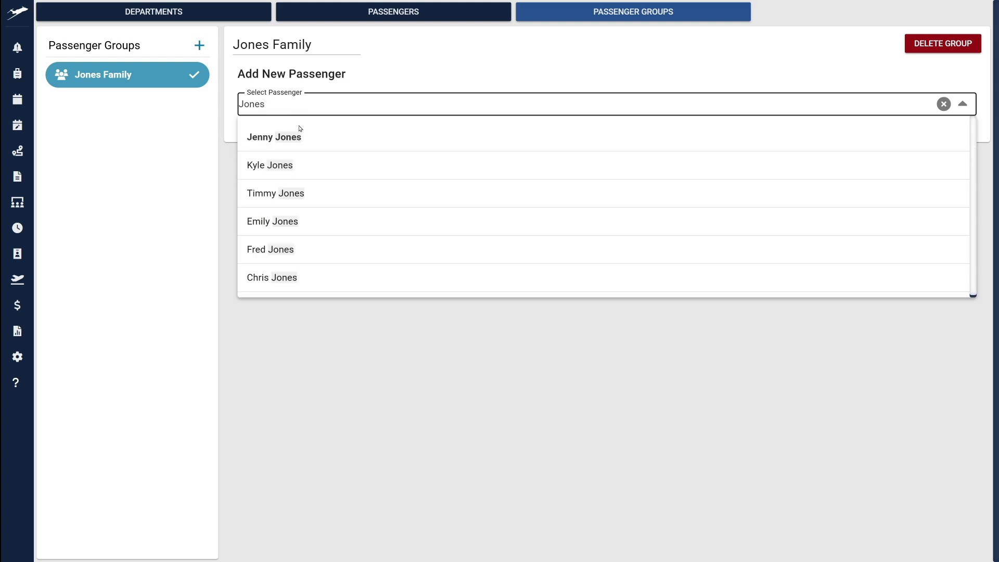
click(304, 137)
click(317, 103)
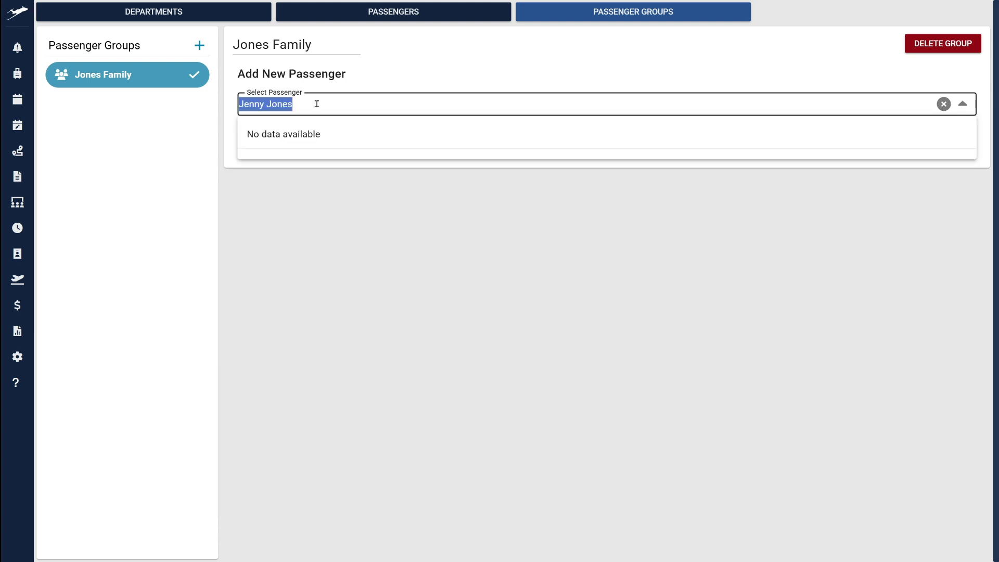
text(Jones)
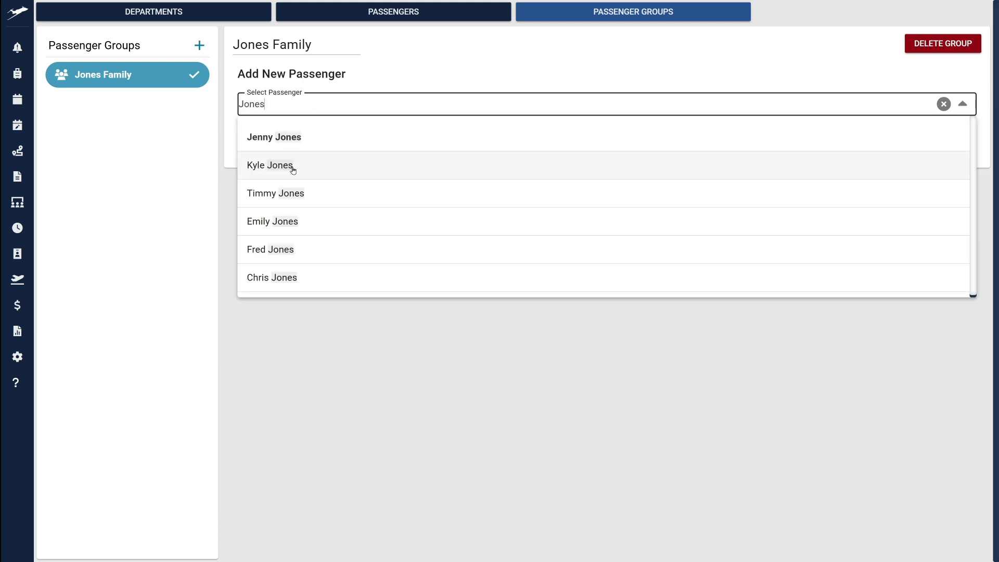
click(289, 165)
text(Jones)
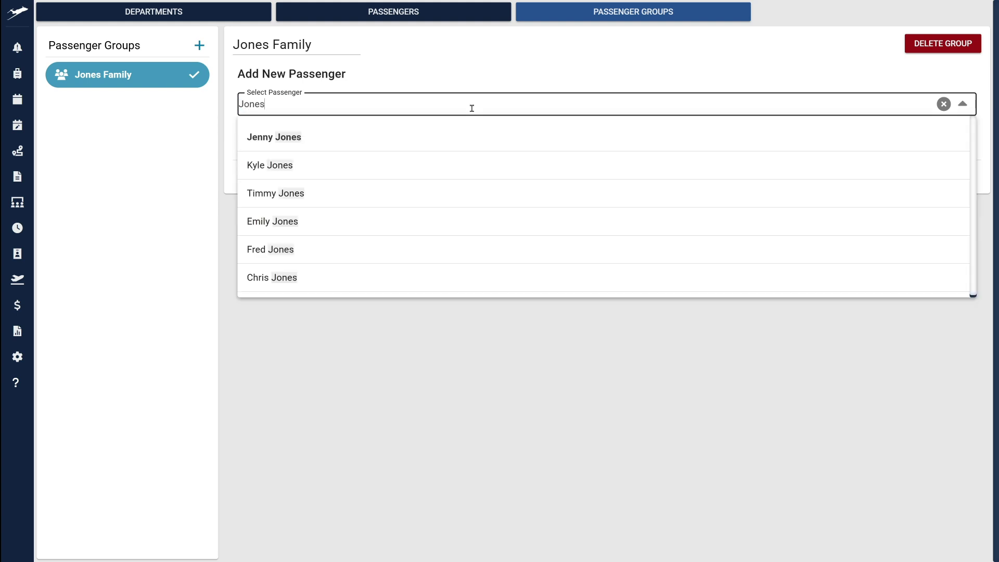
click(297, 197)
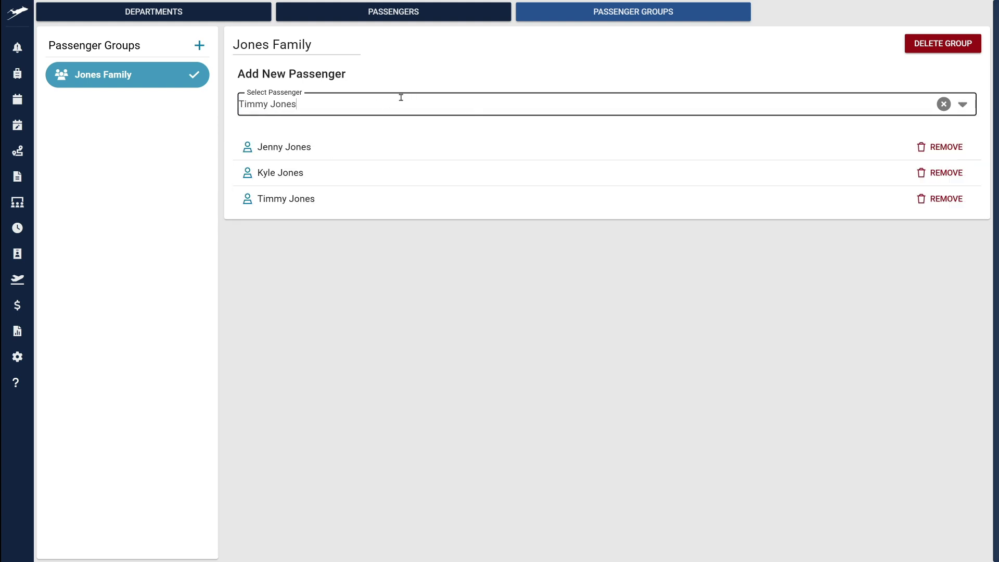
key(ctrl+a)
text(Jones)
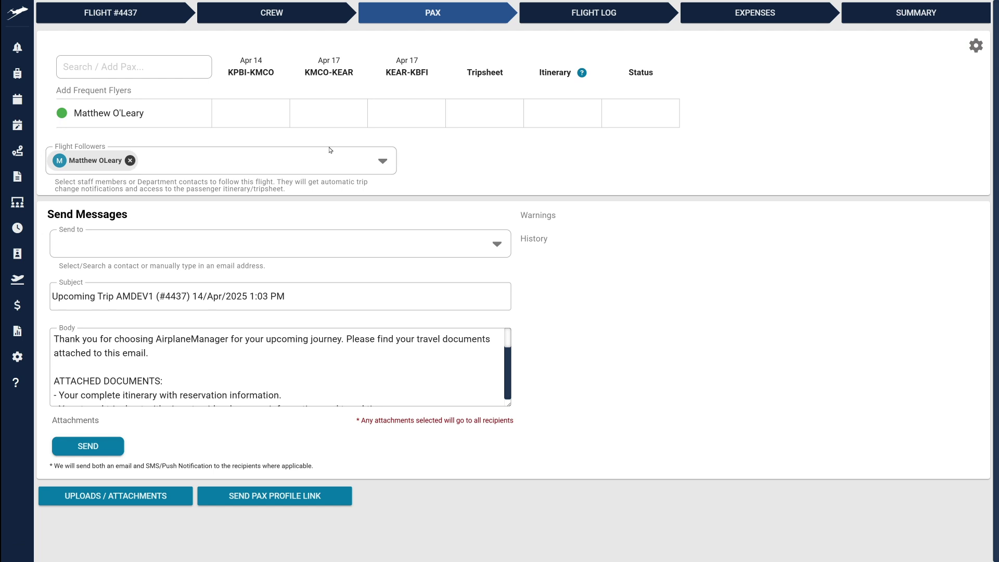
Leave Advanced Leg Options off in passenger selection settings and open a passenger's edit profile
click(976, 48)
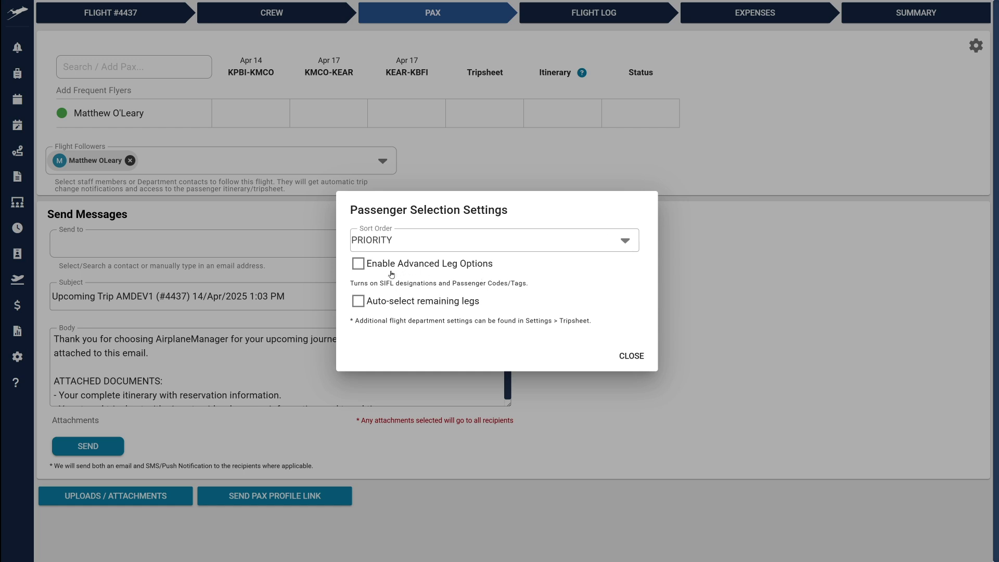
click(362, 269)
click(363, 266)
click(631, 357)
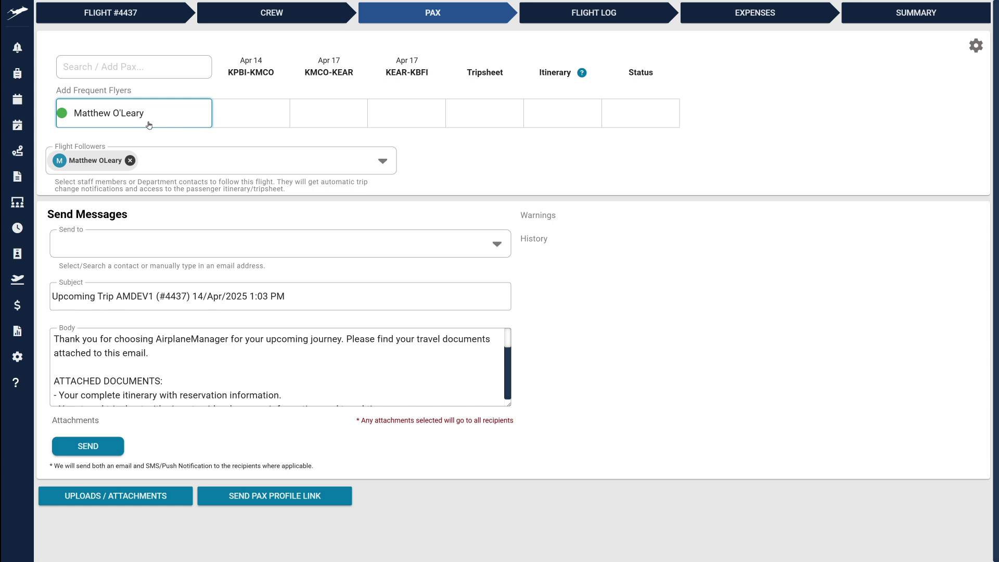
click(123, 121)
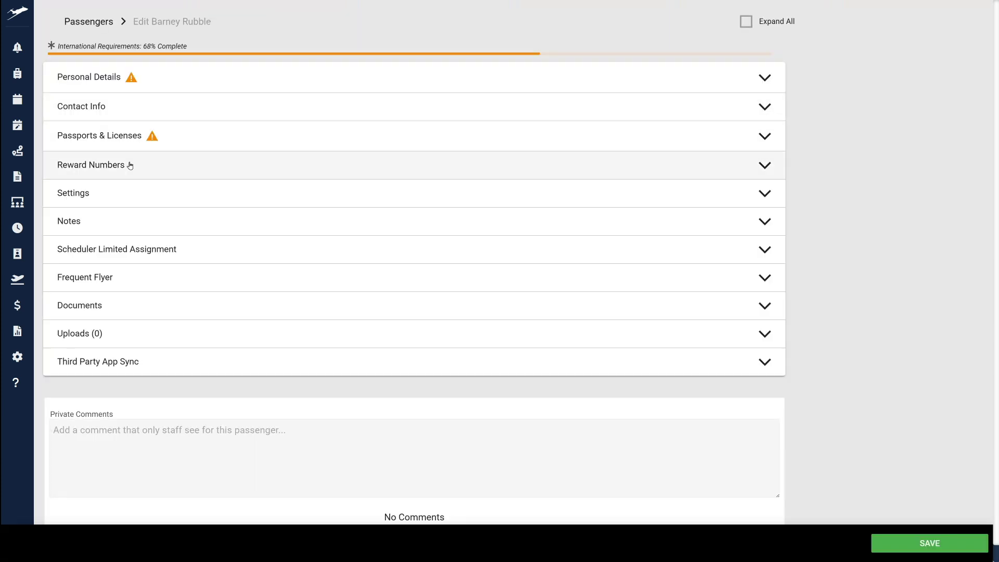
Mark Barney Rubble as a frequent flyer and assign him to Costco
click(120, 280)
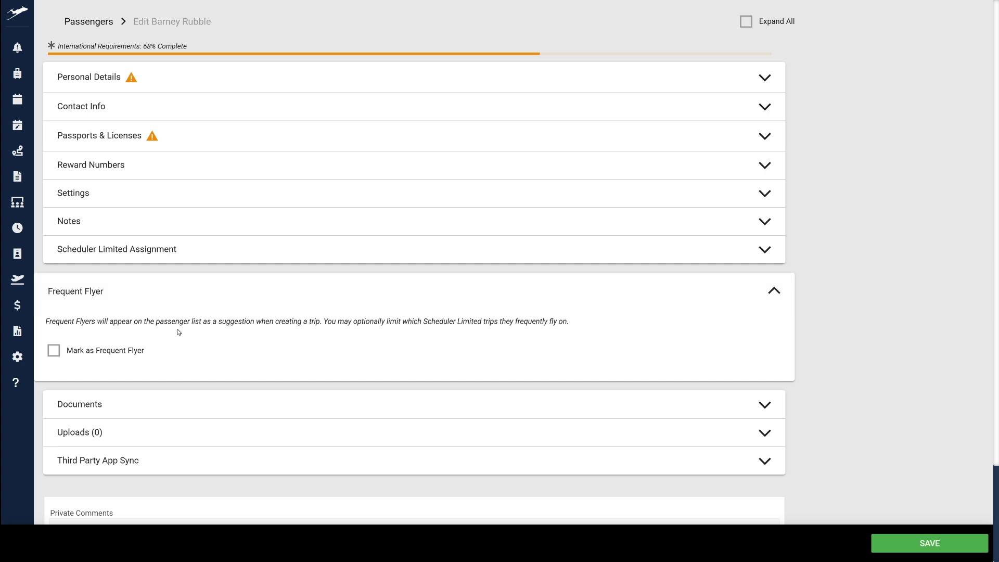
click(58, 357)
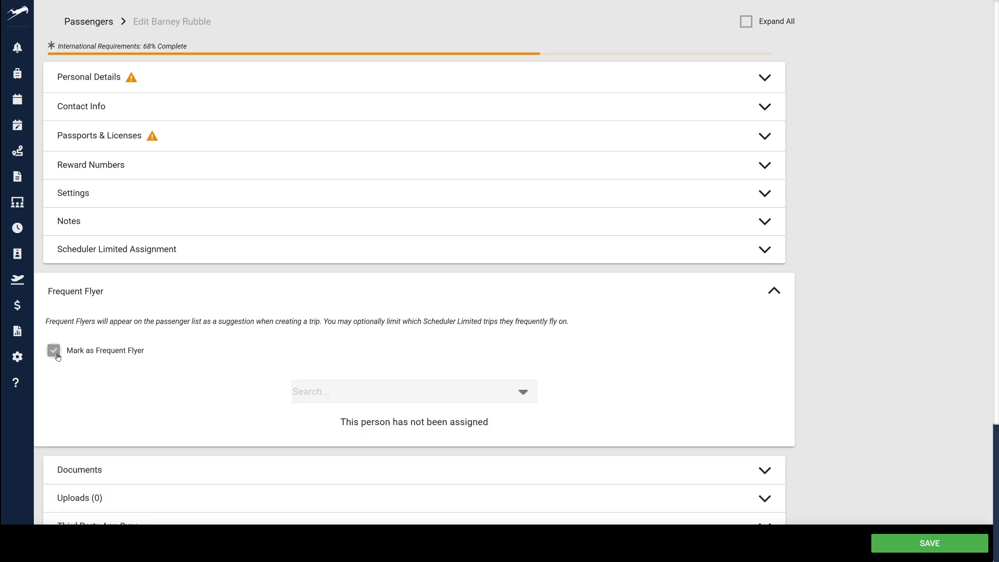
click(322, 388)
text(Co)
key(BackSpace)
key(BackSpace)
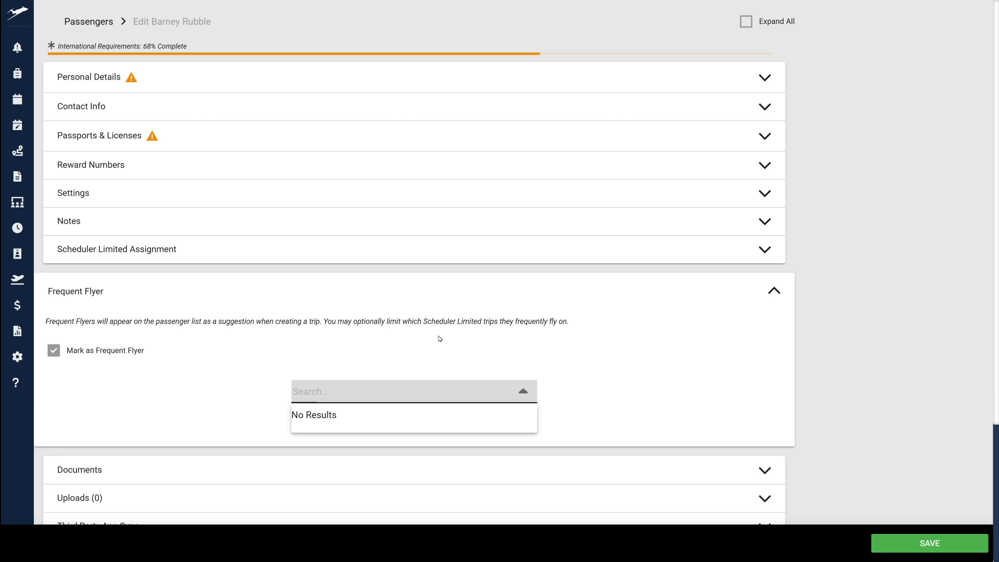
text(Costco)
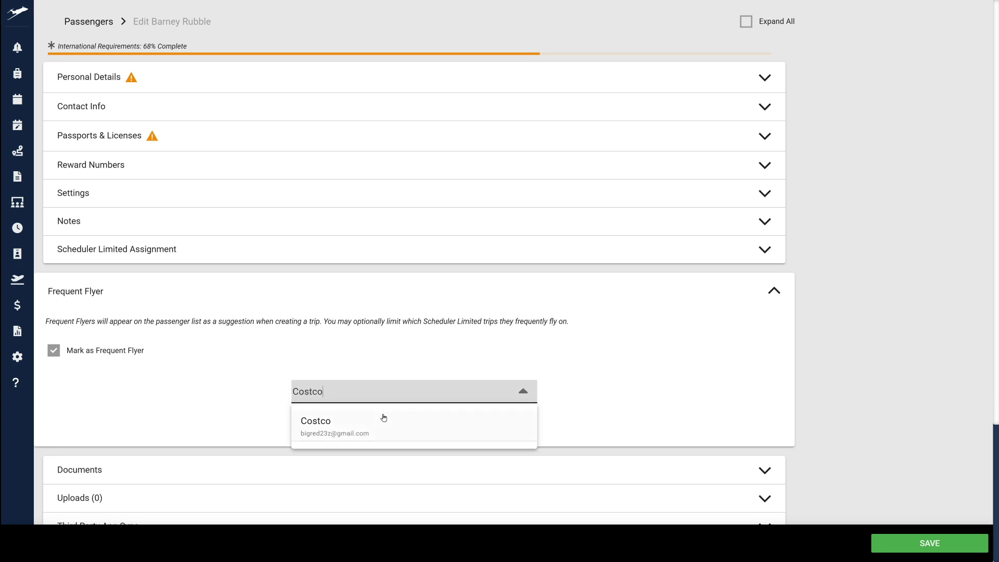
click(384, 419)
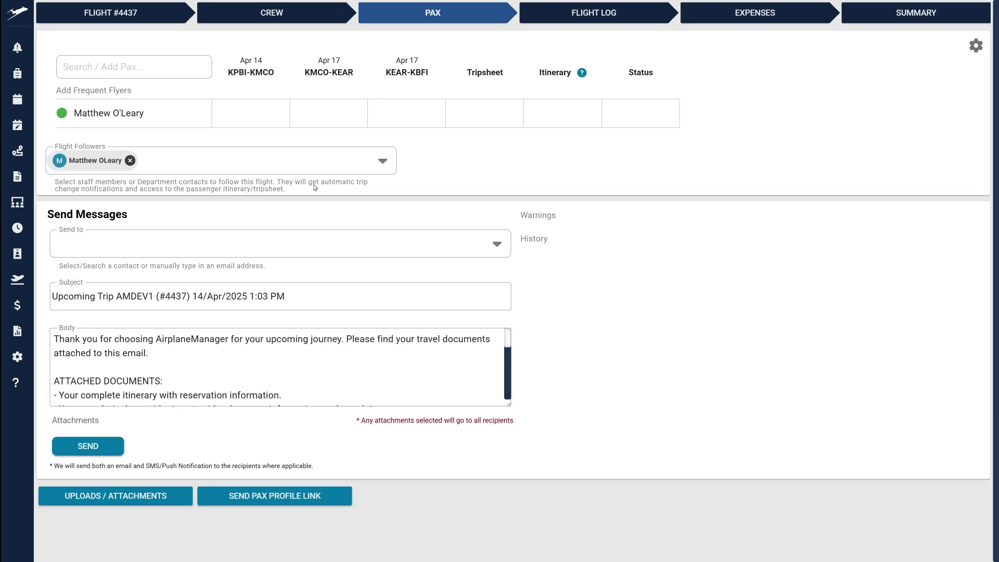
Add Barney Rubble on legs KPBI-KMCO, KMCO-KEAR and KEAR-KBFI and save
click(150, 68)
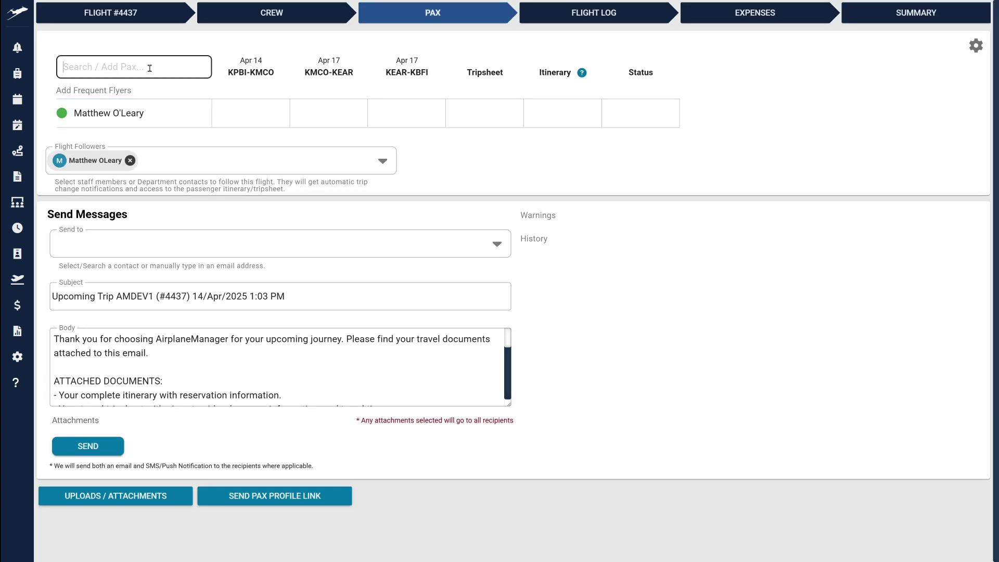
text(Barney)
click(114, 98)
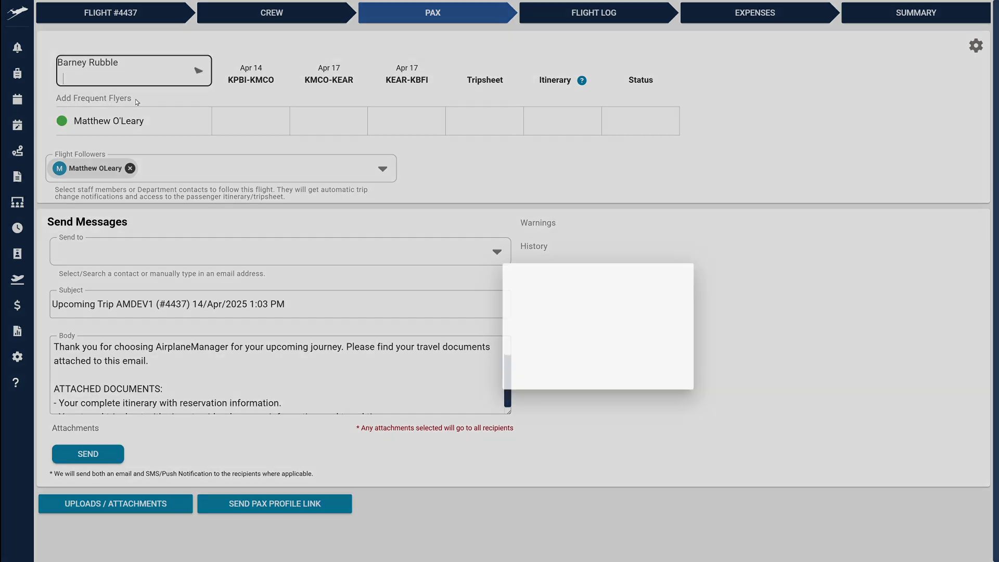
click(419, 269)
click(486, 268)
click(566, 269)
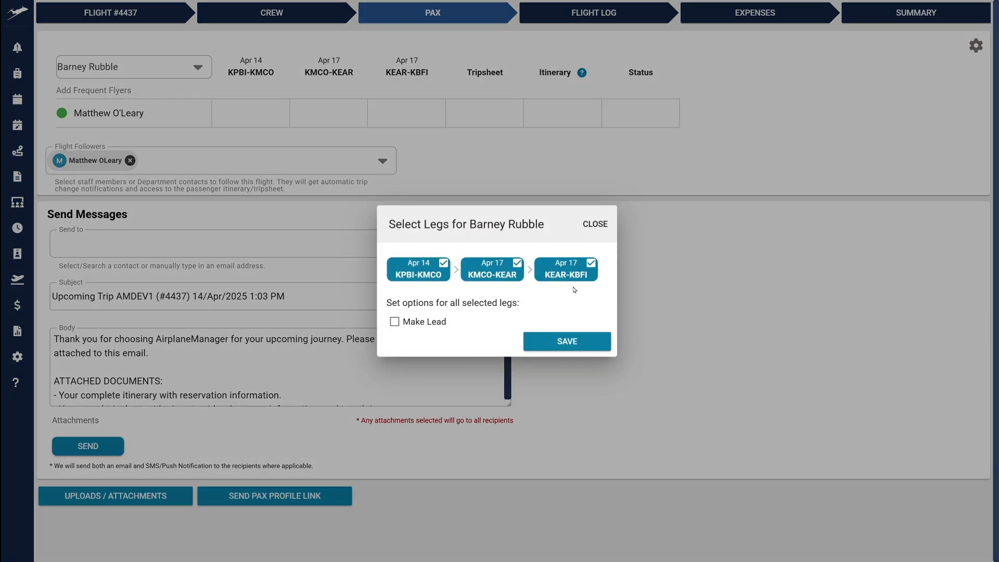
click(567, 342)
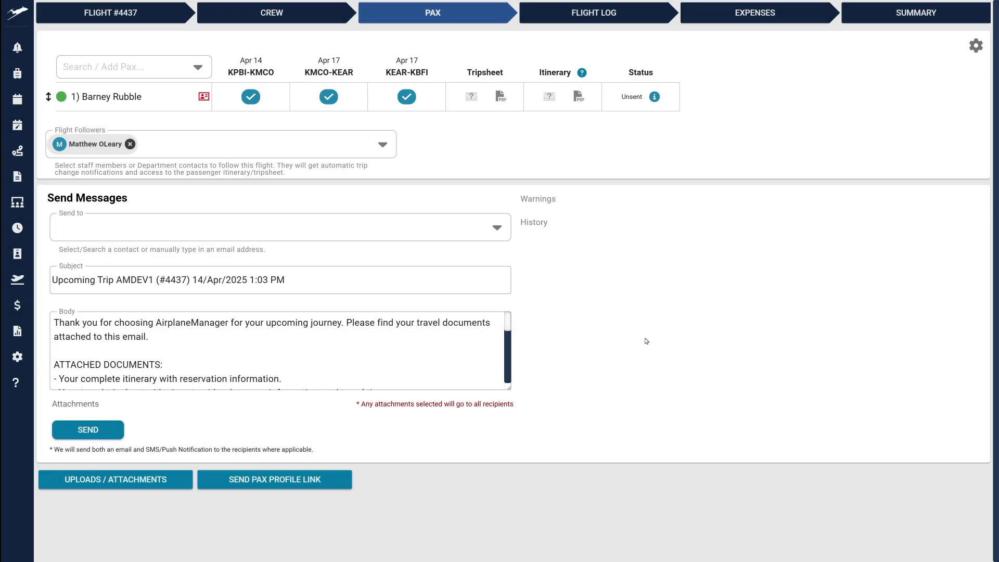
click(976, 46)
Make Barney lead passenger, SIFL Private Non-Ent, codes A45666 and B5586, applied to all legs
click(401, 264)
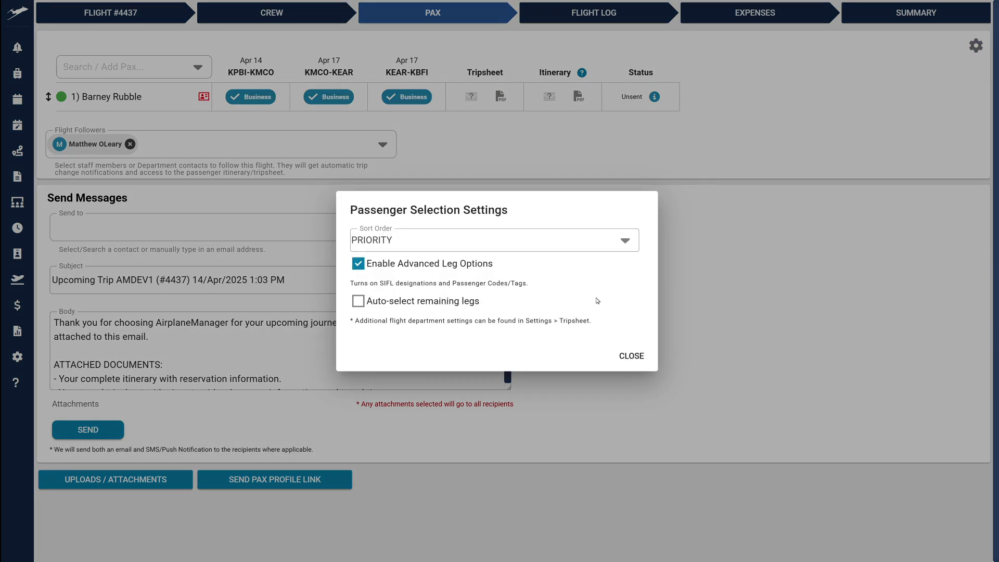
click(630, 356)
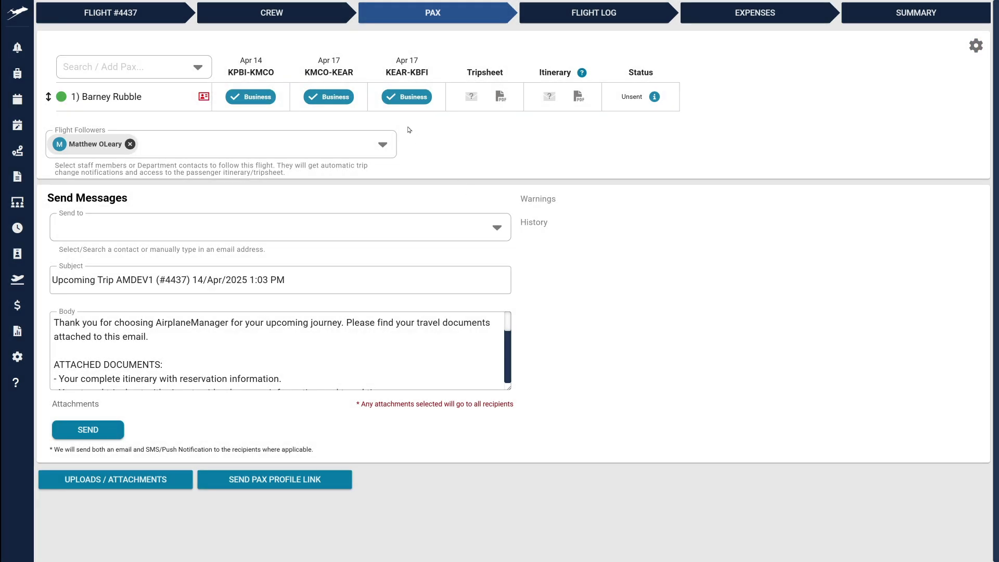
click(414, 98)
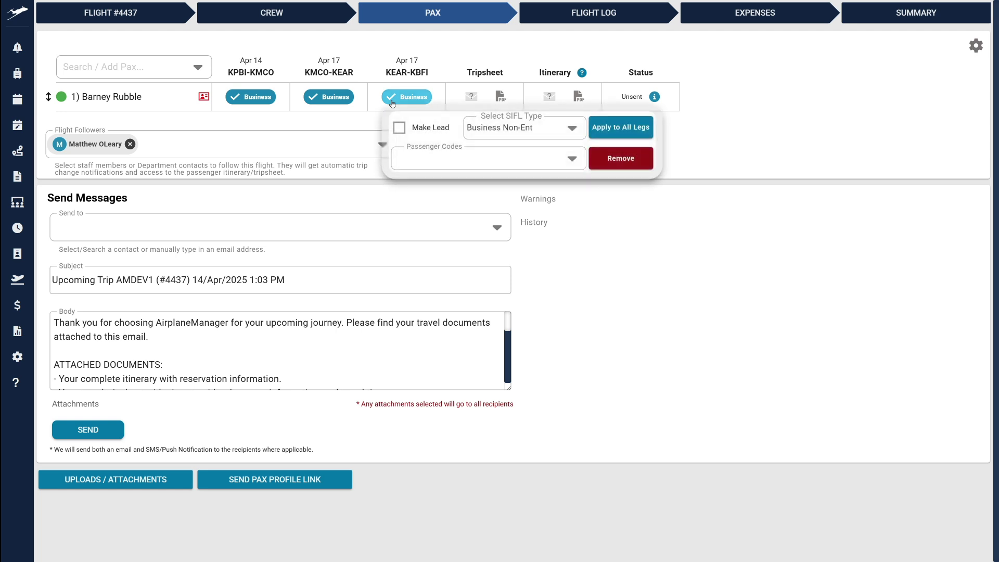
click(403, 128)
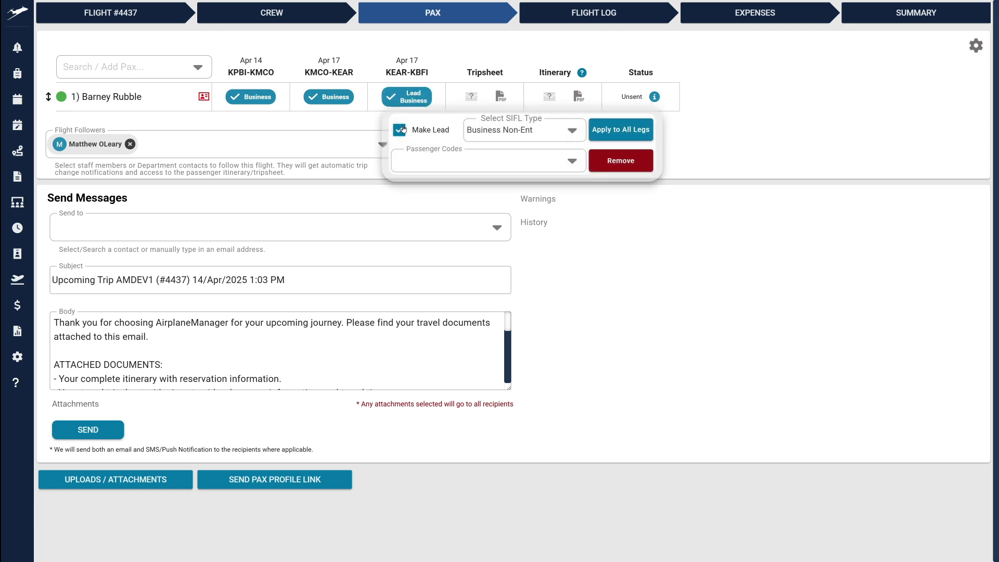
click(499, 129)
click(513, 191)
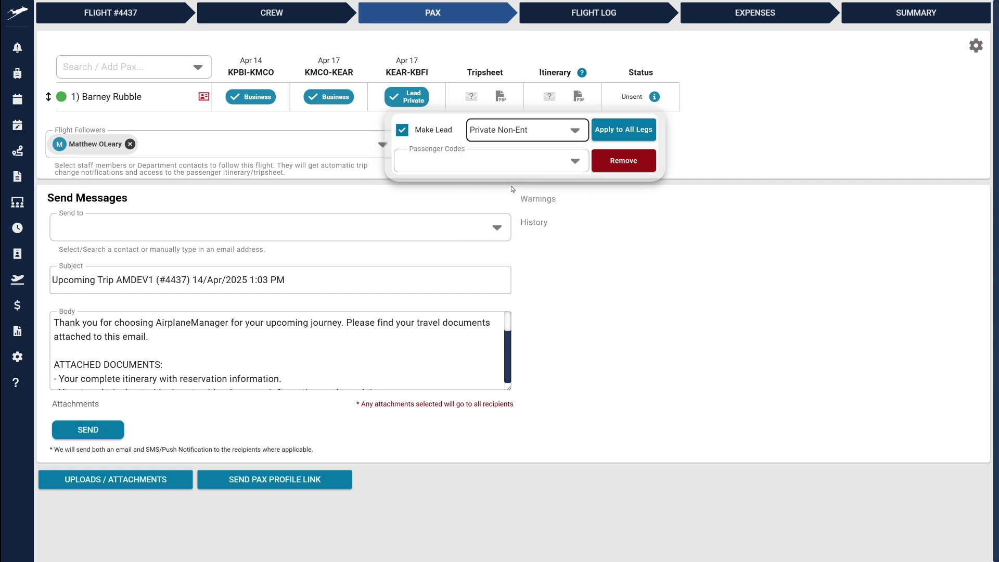
click(485, 162)
click(459, 195)
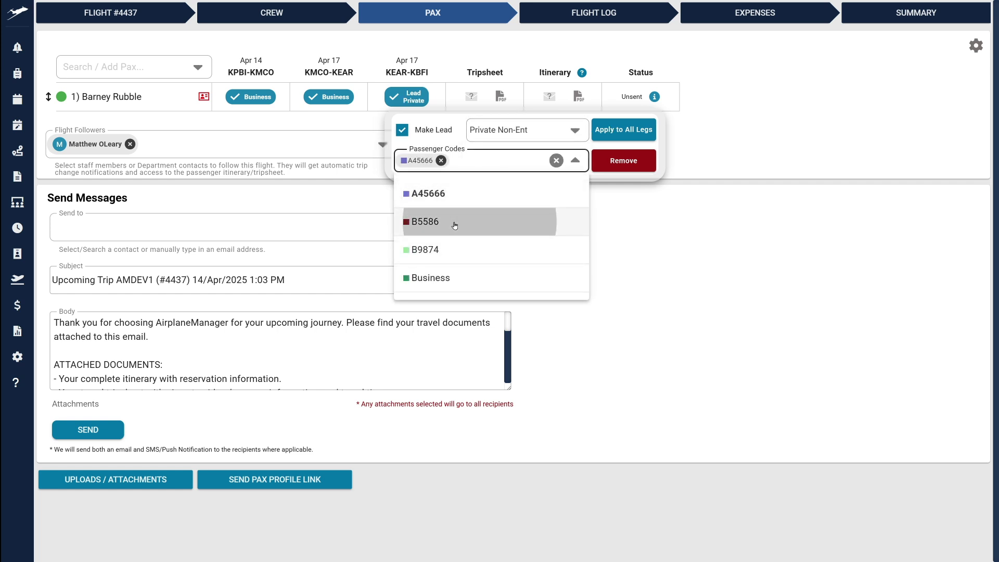
click(454, 224)
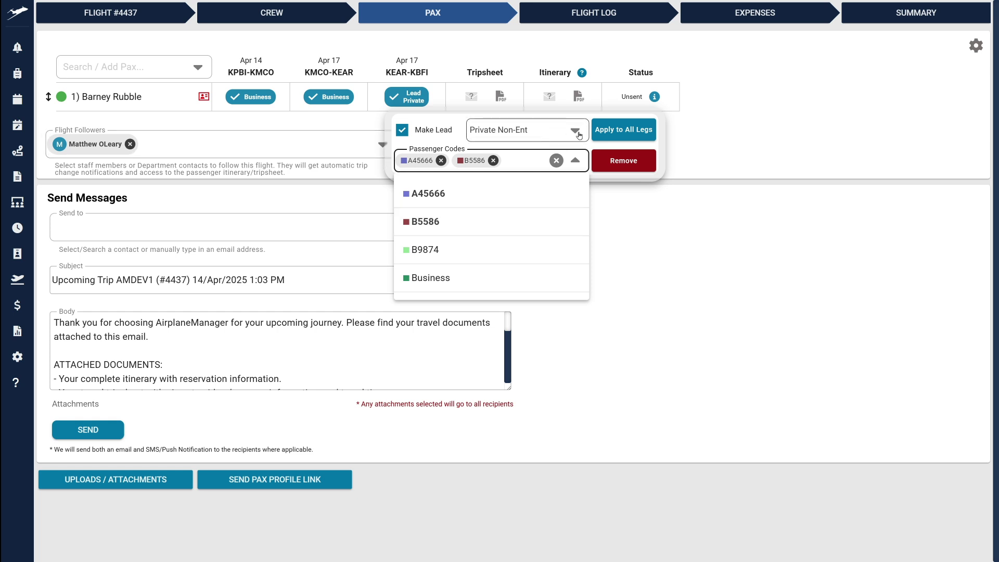
click(622, 133)
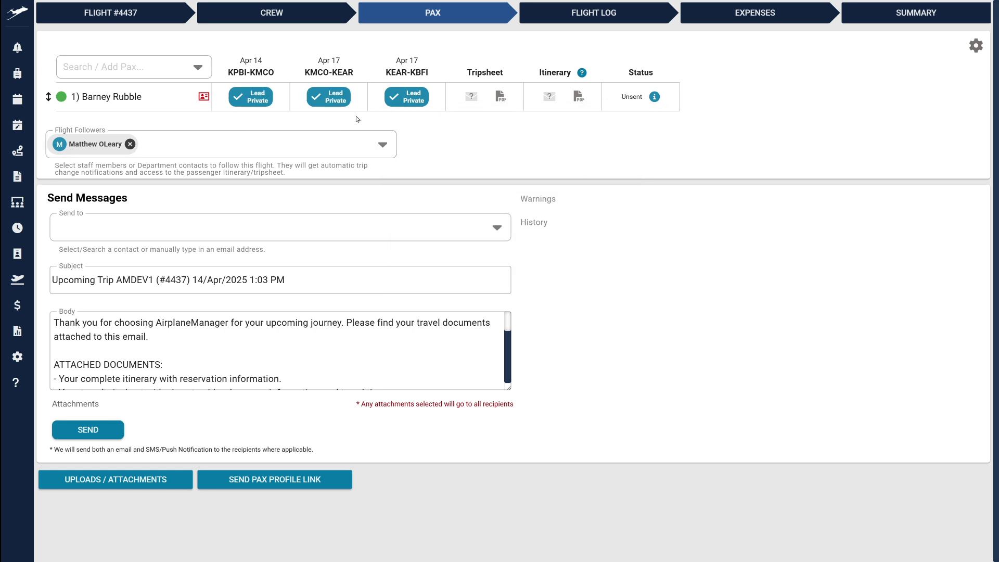
Remove Barney Rubble from the KEAR-KBFI leg
click(329, 97)
click(407, 96)
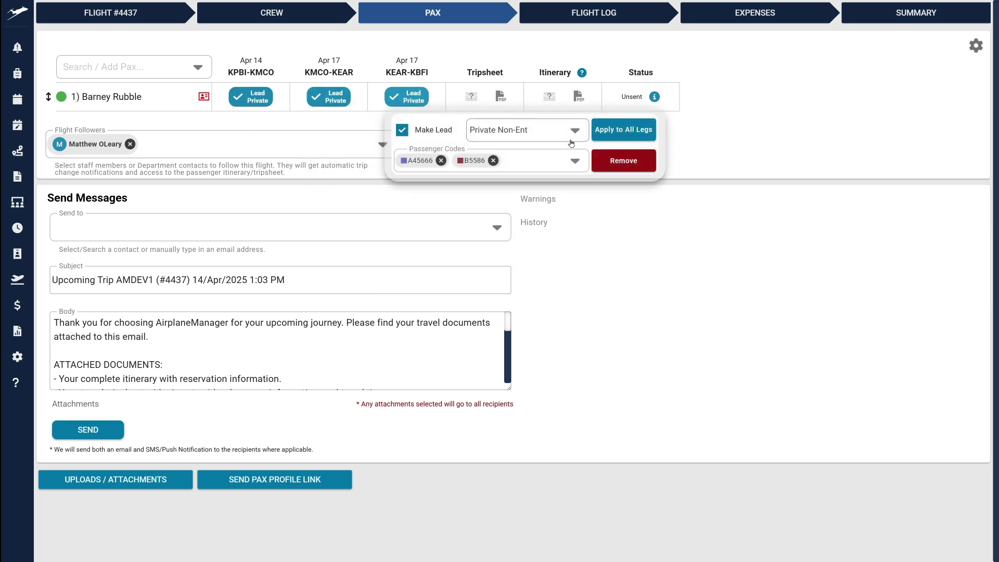
click(624, 160)
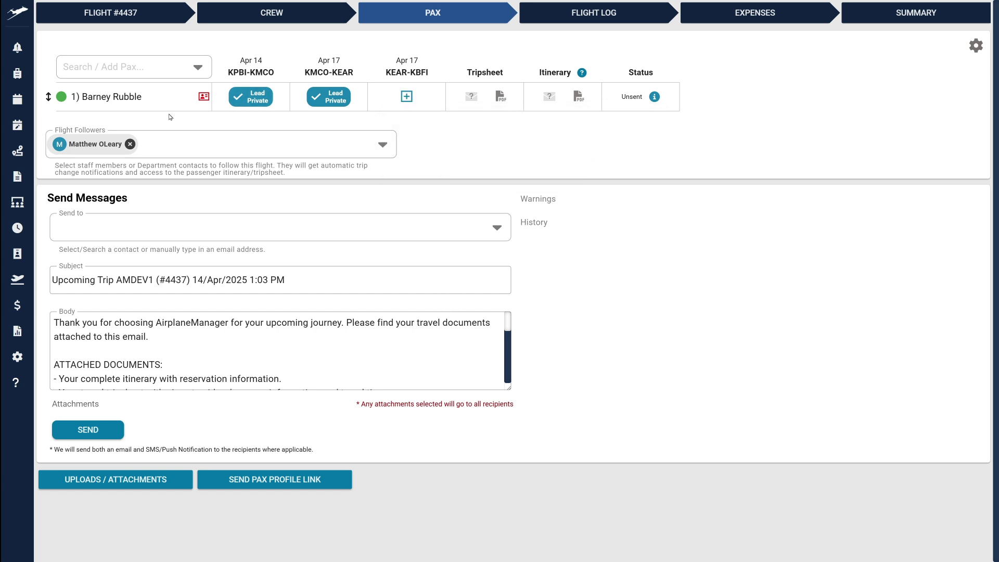
click(124, 66)
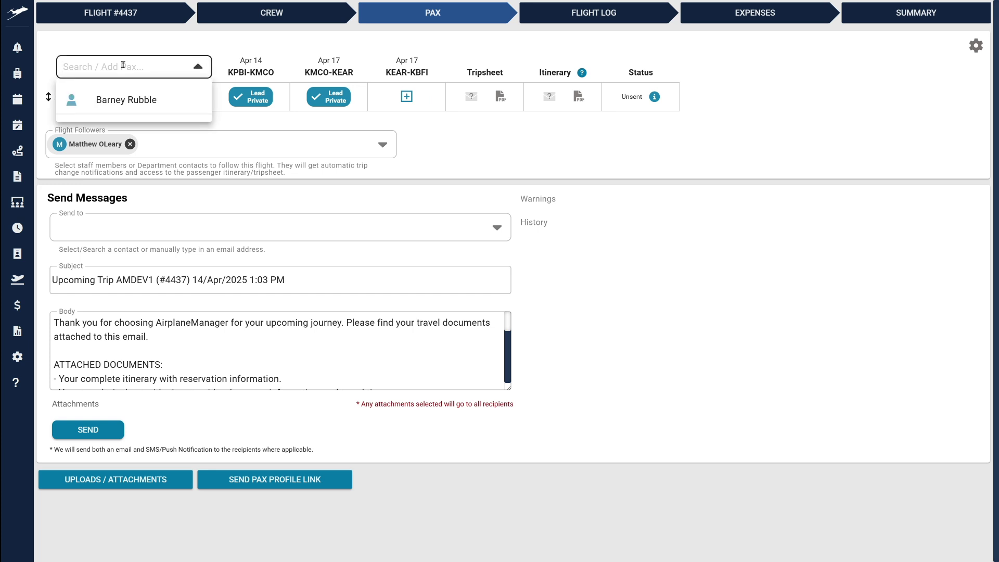
text(Ela)
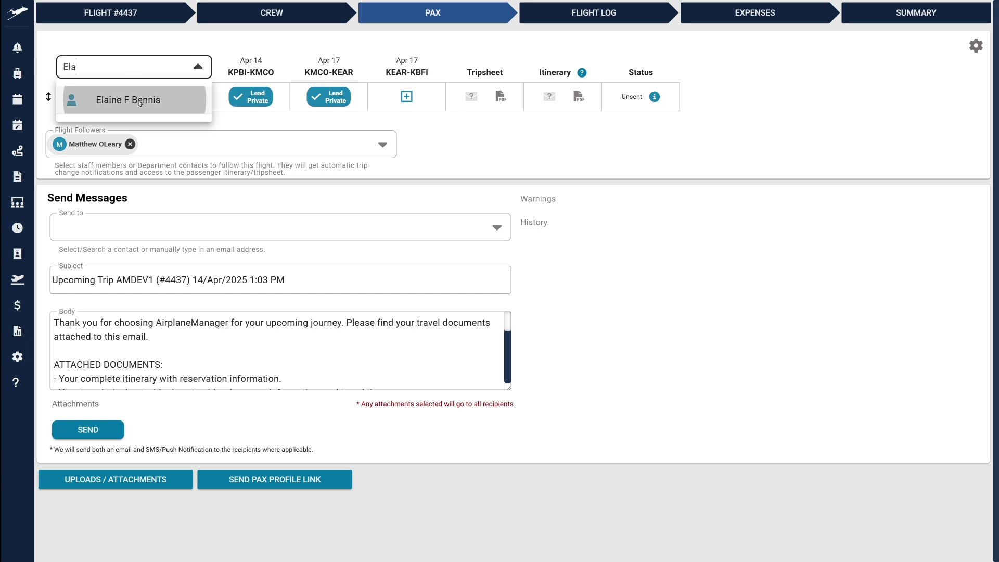
click(139, 102)
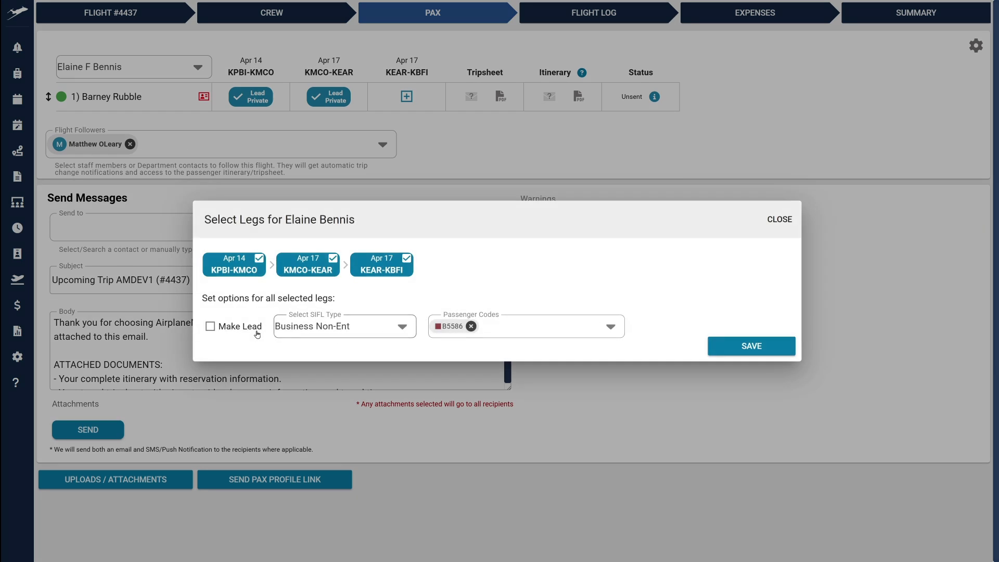
click(334, 334)
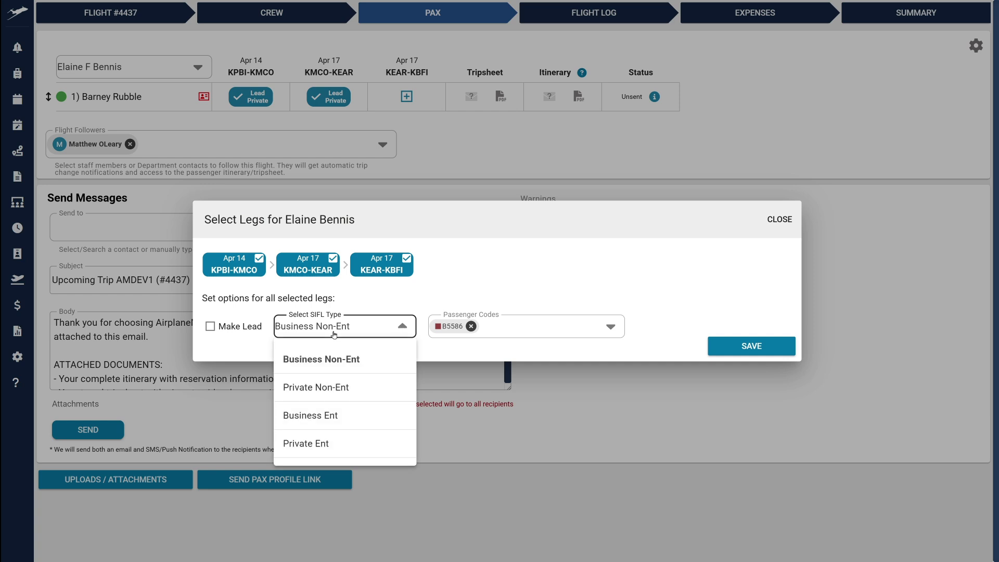
click(335, 388)
click(744, 352)
click(83, 71)
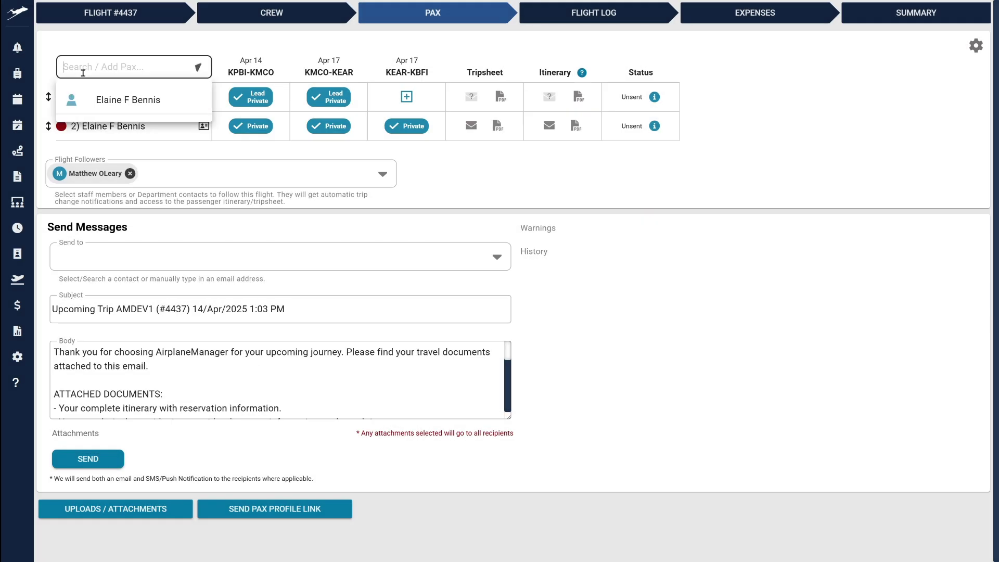
Add the Jones Family group to all three legs of flight #4437 and save
text(Jones)
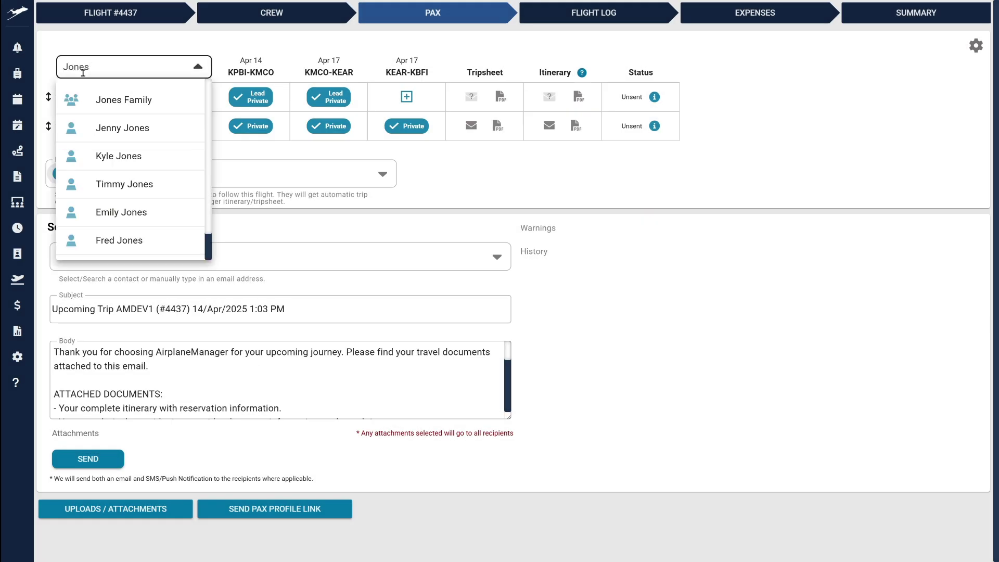
click(125, 107)
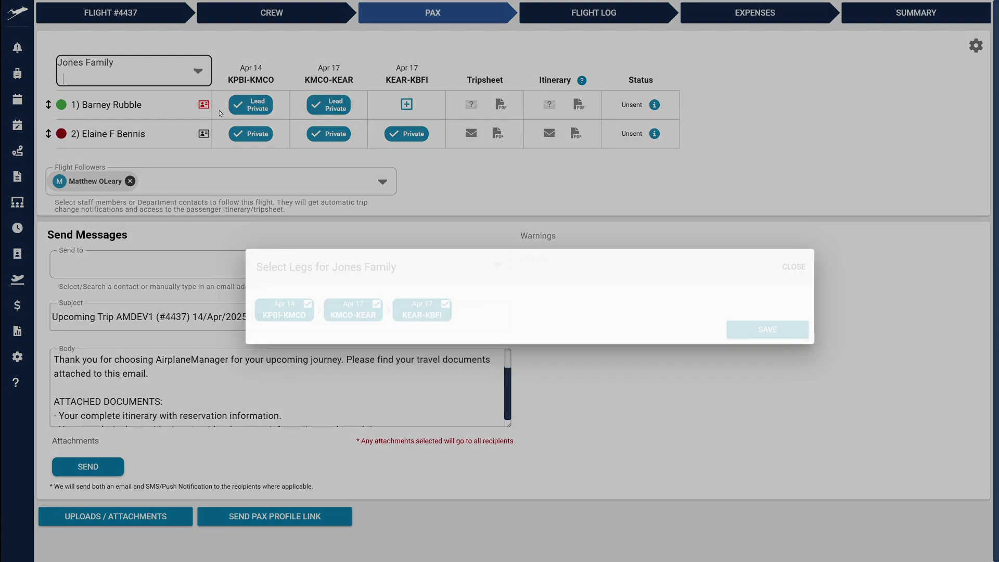
click(752, 316)
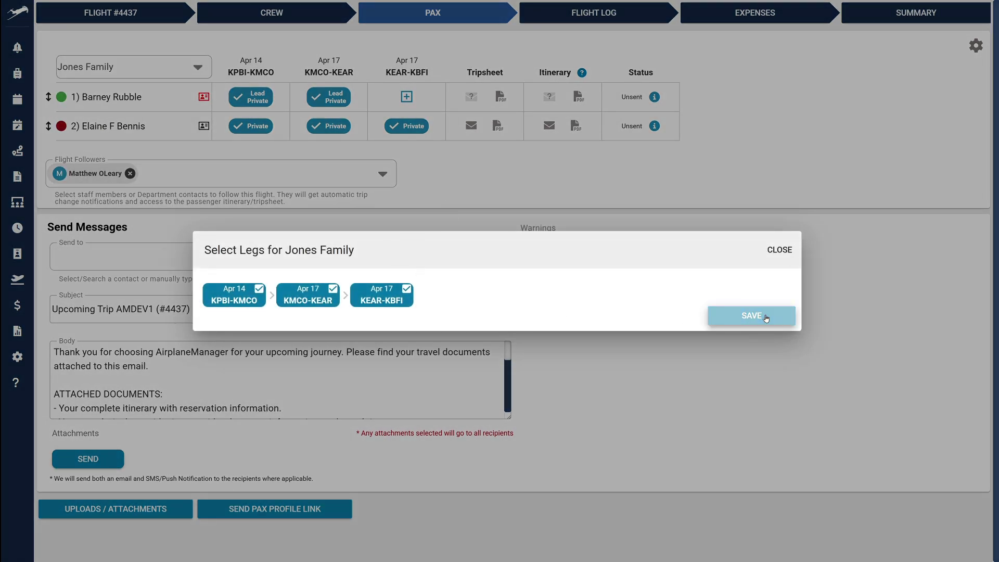